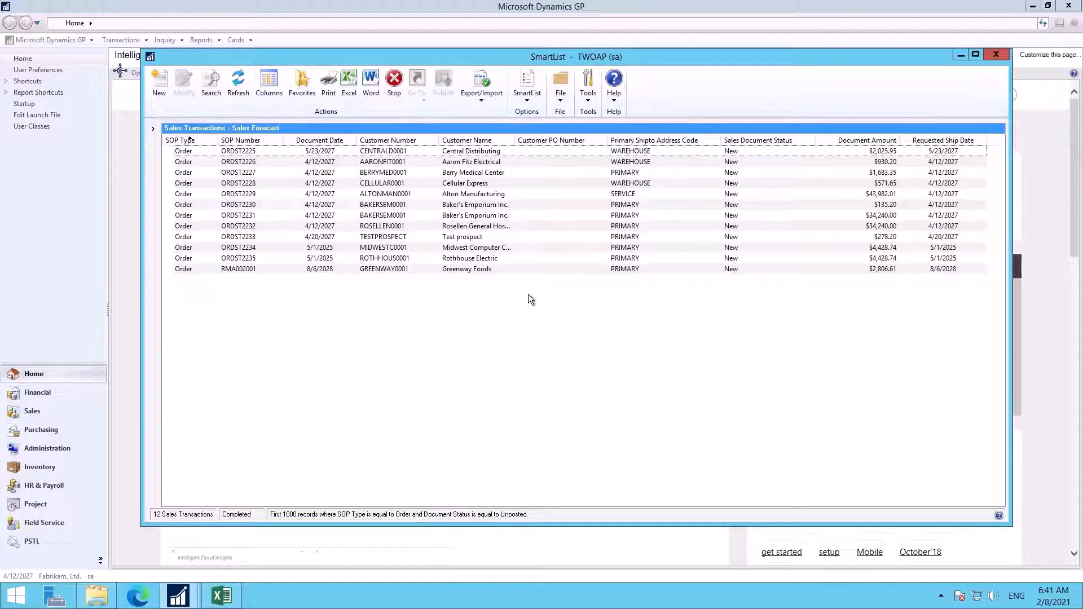
Export the Sales Forecast SmartList to Excel and create a PivotTable from the exported data on a new worksheet.
click(349, 82)
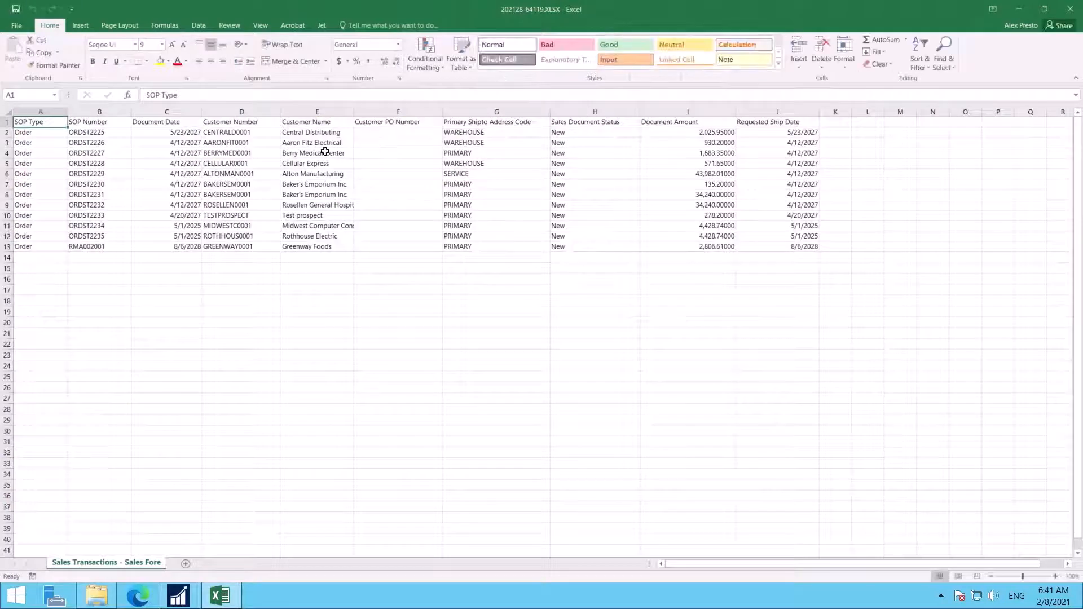
click(327, 154)
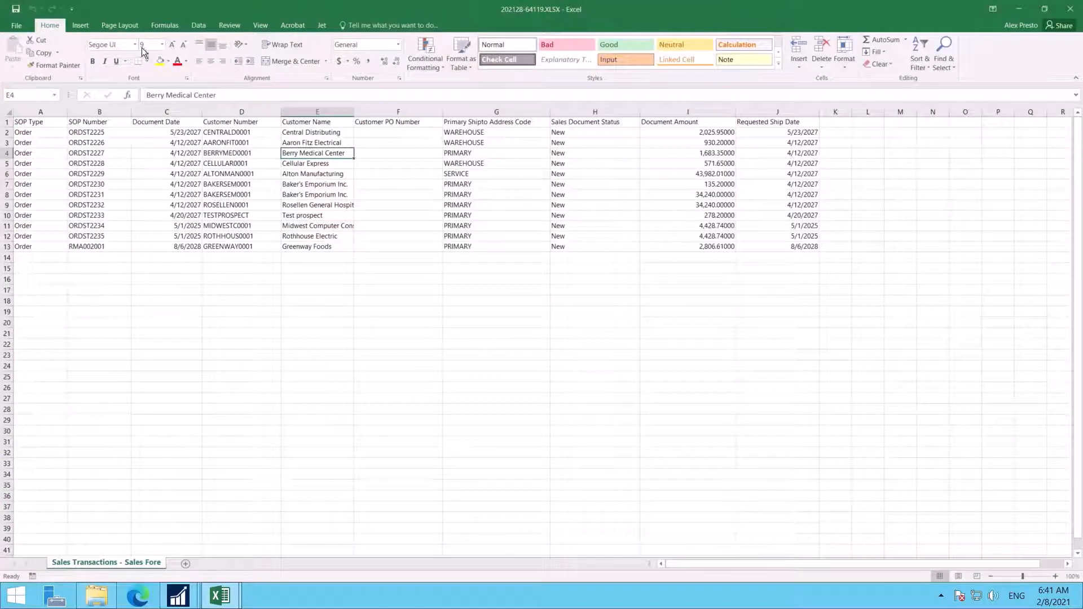
click(86, 25)
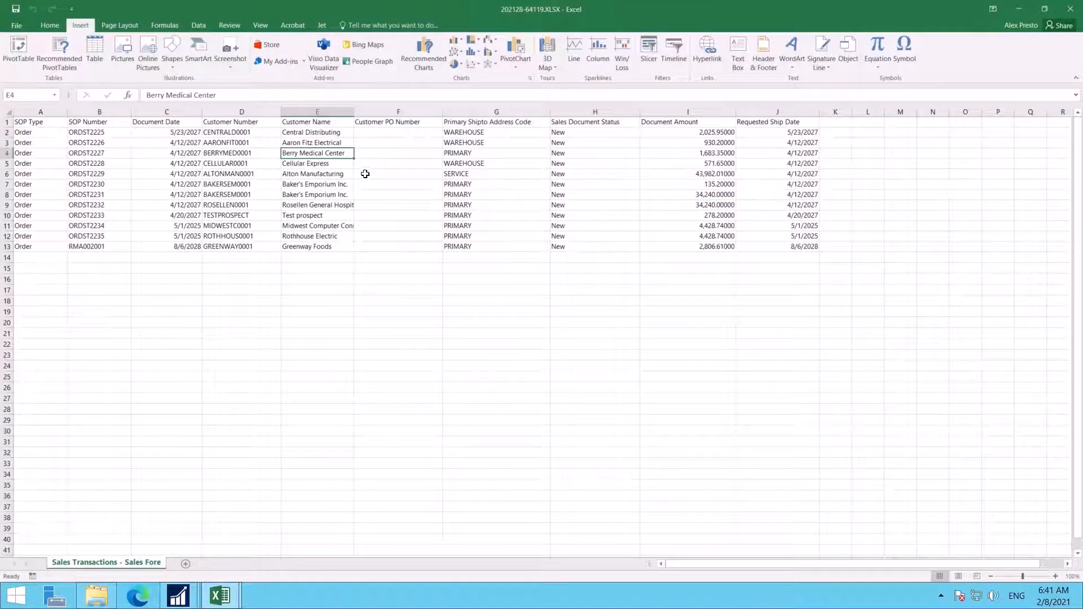
click(19, 47)
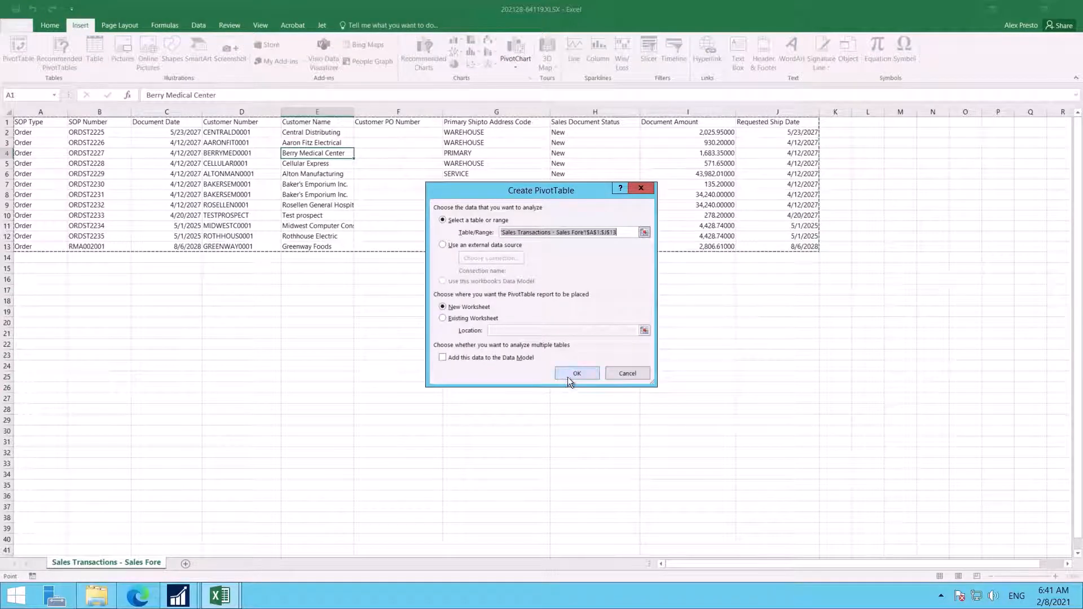
click(569, 374)
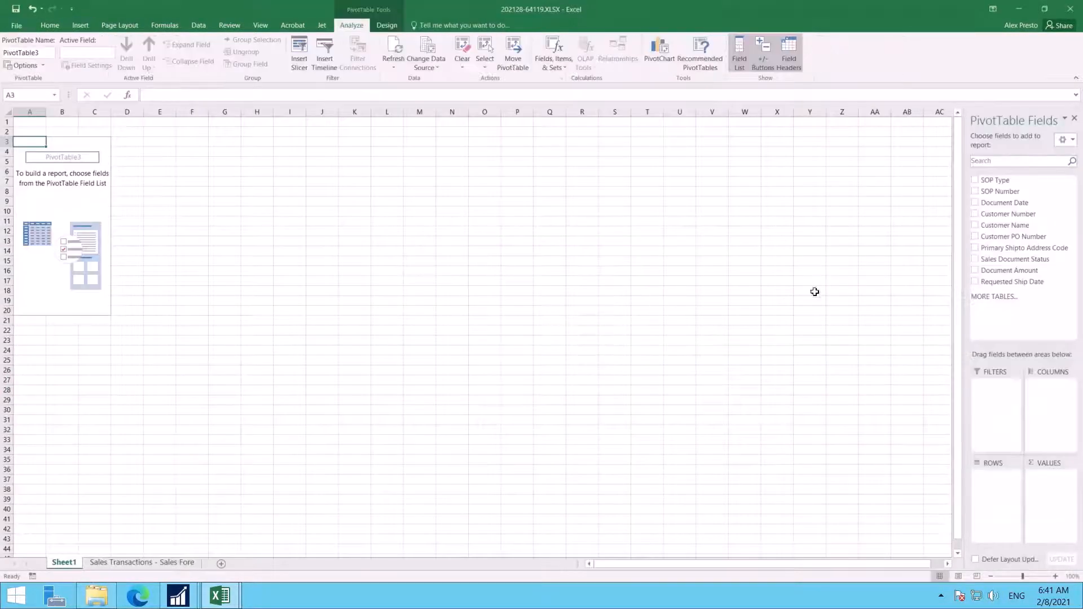
Summarize Document Amount by Customer Name in the PivotTable and format the amounts, including the grand total, as Currency.
click(975, 224)
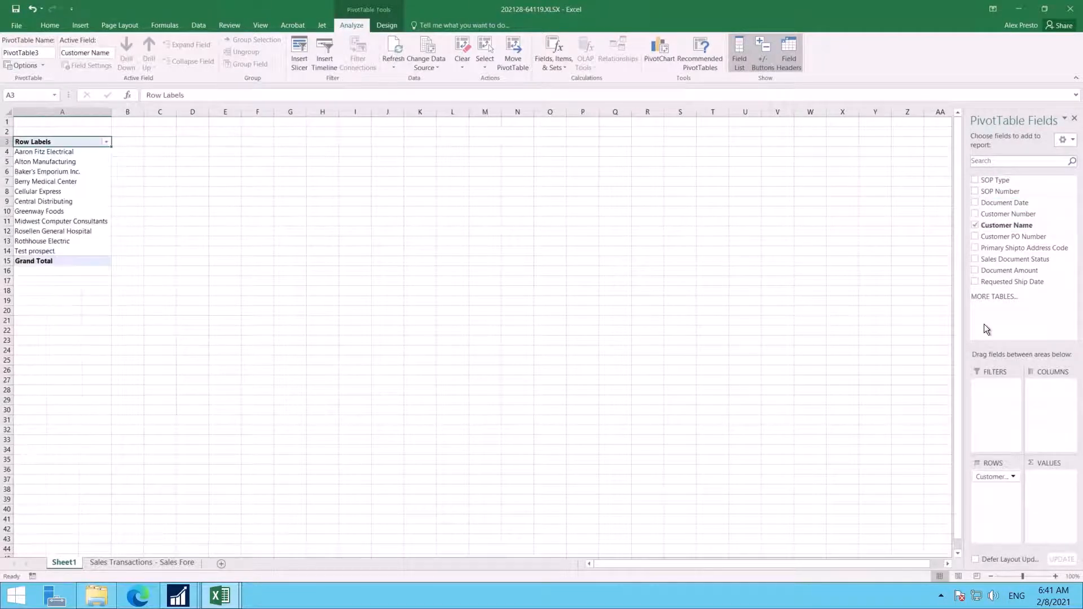
click(974, 272)
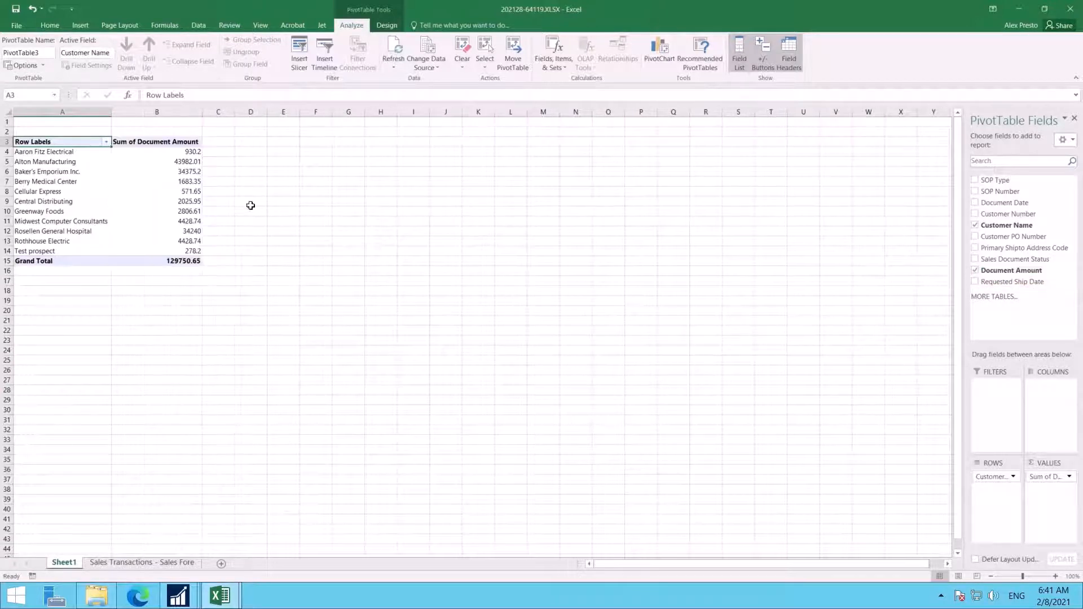
drag(188, 152, 172, 261)
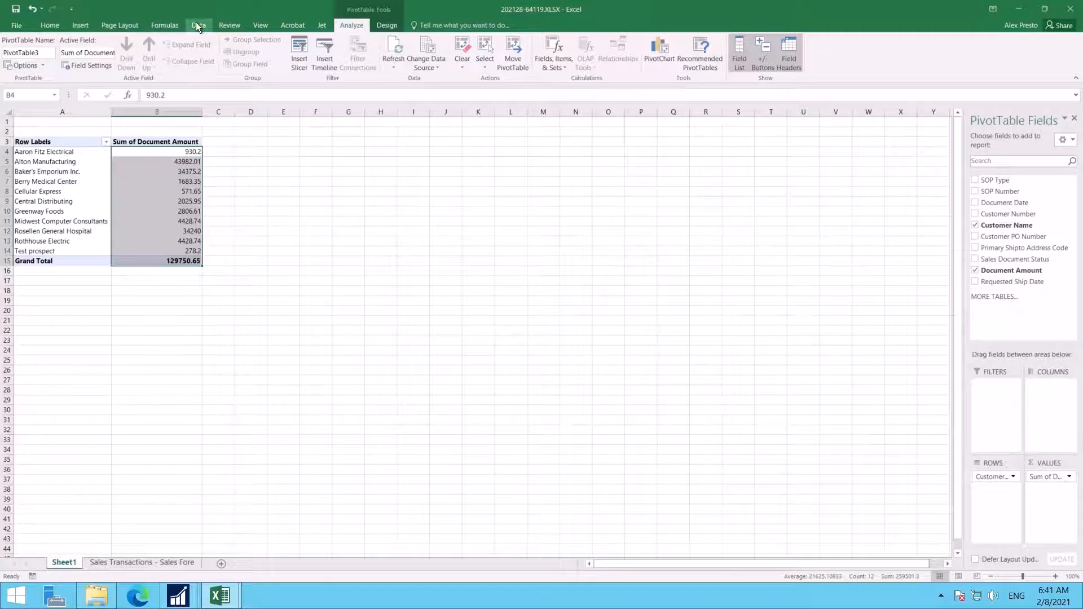
click(50, 25)
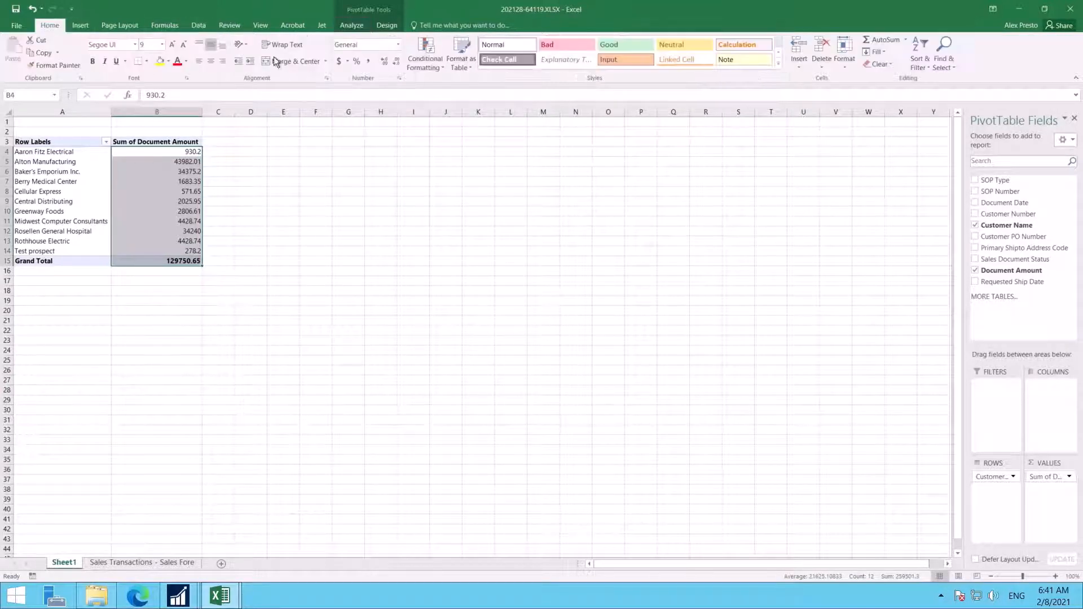
click(398, 45)
click(372, 106)
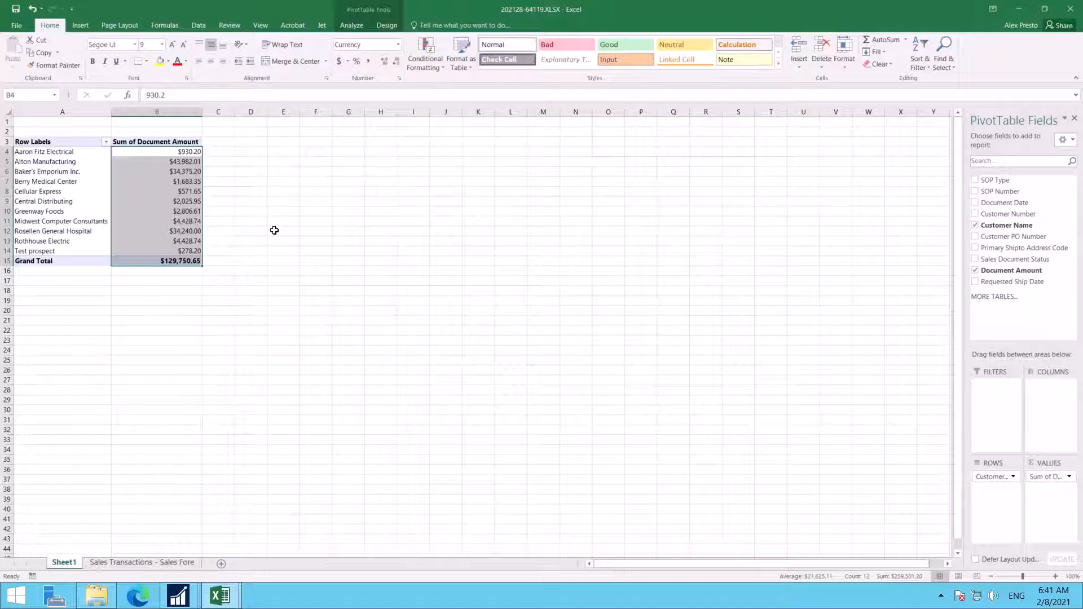
click(274, 254)
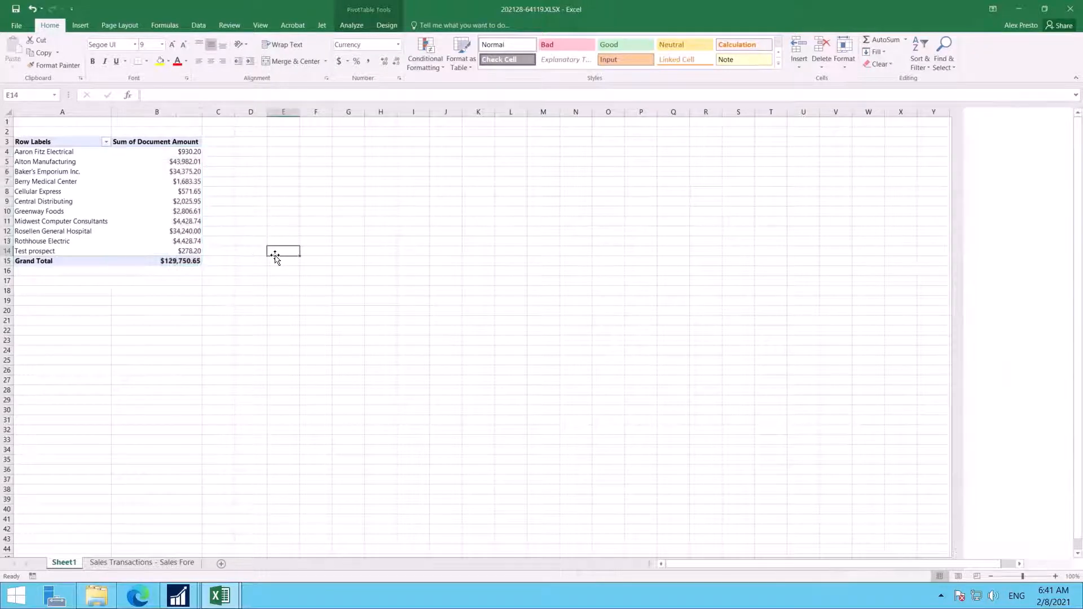
Insert a timeline for the PivotTable based on the Requested Ship Date field.
click(165, 219)
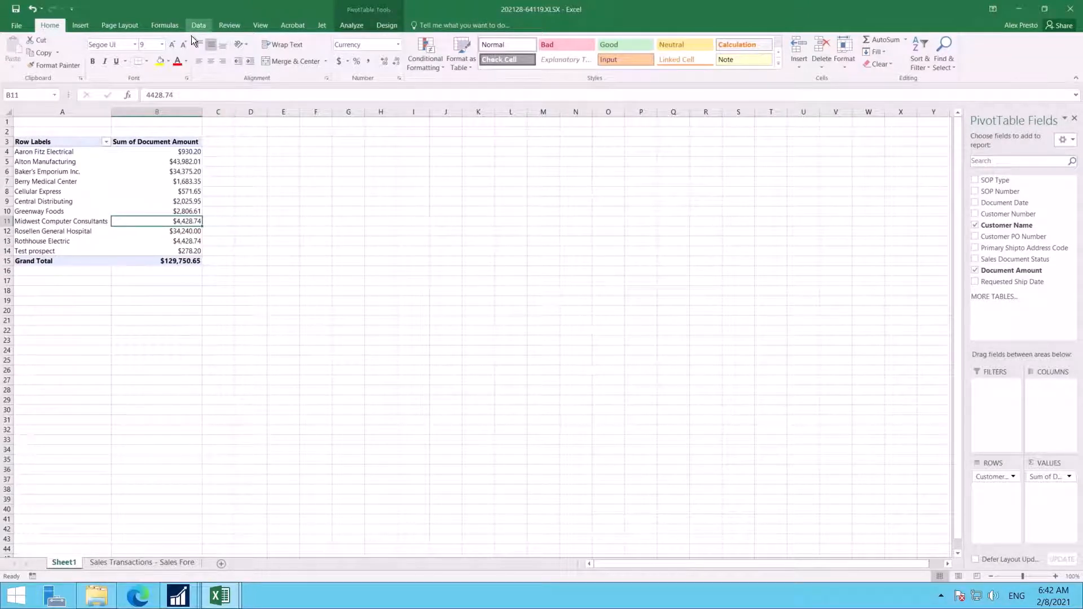
click(350, 23)
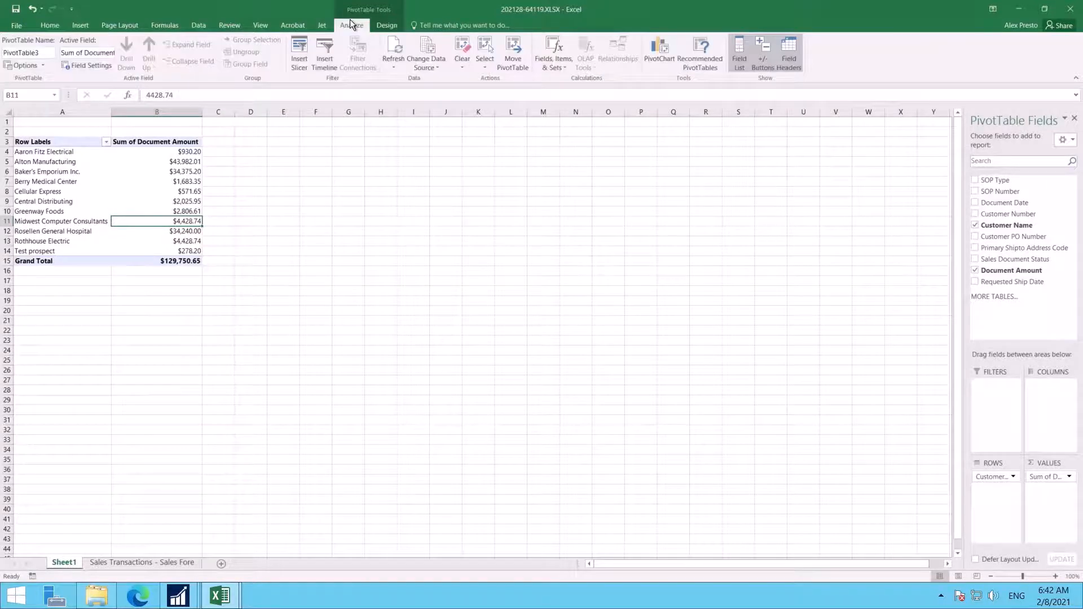
click(325, 54)
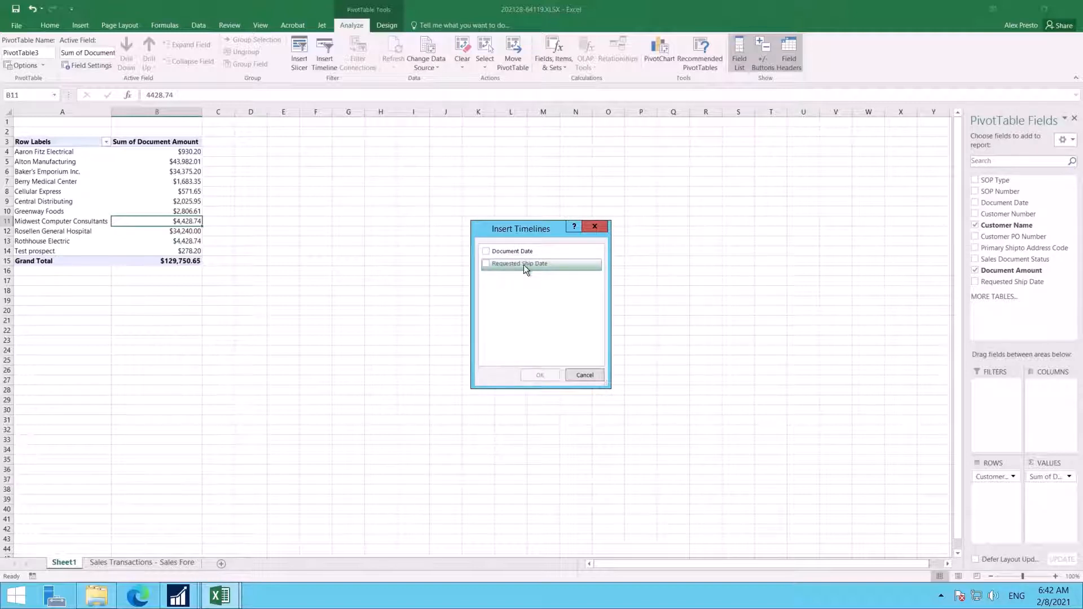
click(485, 263)
click(542, 375)
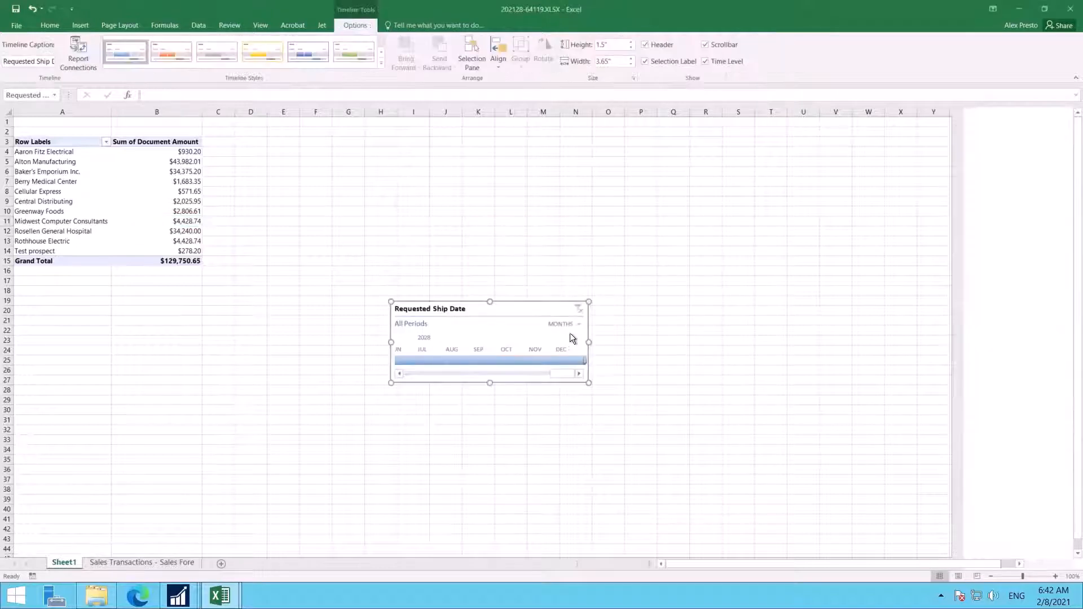
Filter the PivotTable to April through June 2027 (Q2 2027) with the Requested Ship Date timeline.
click(399, 373)
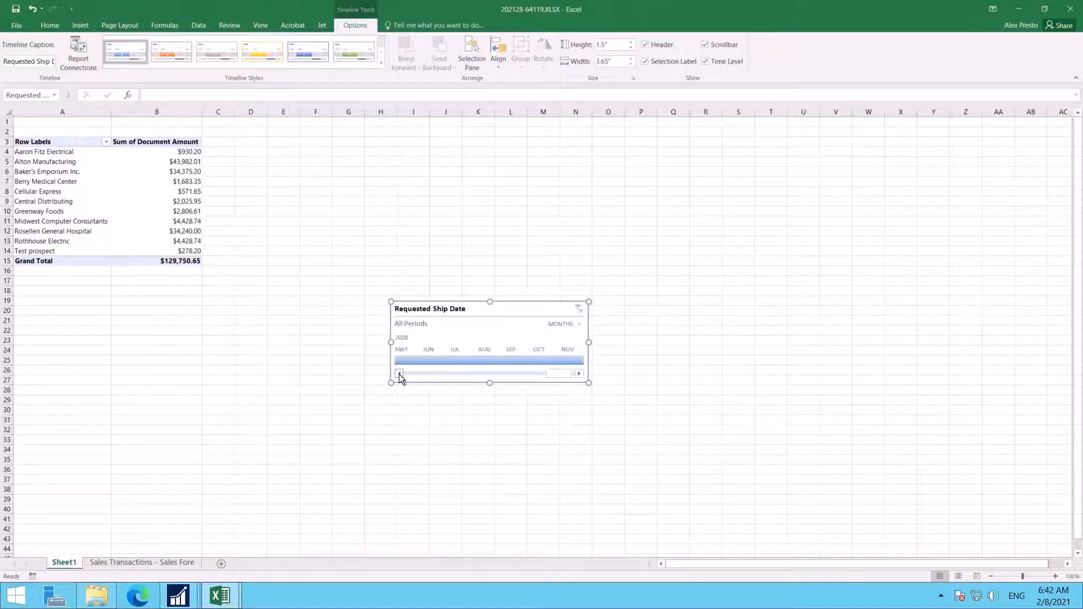
click(399, 373)
click(399, 373)
click(399, 374)
click(398, 373)
click(398, 374)
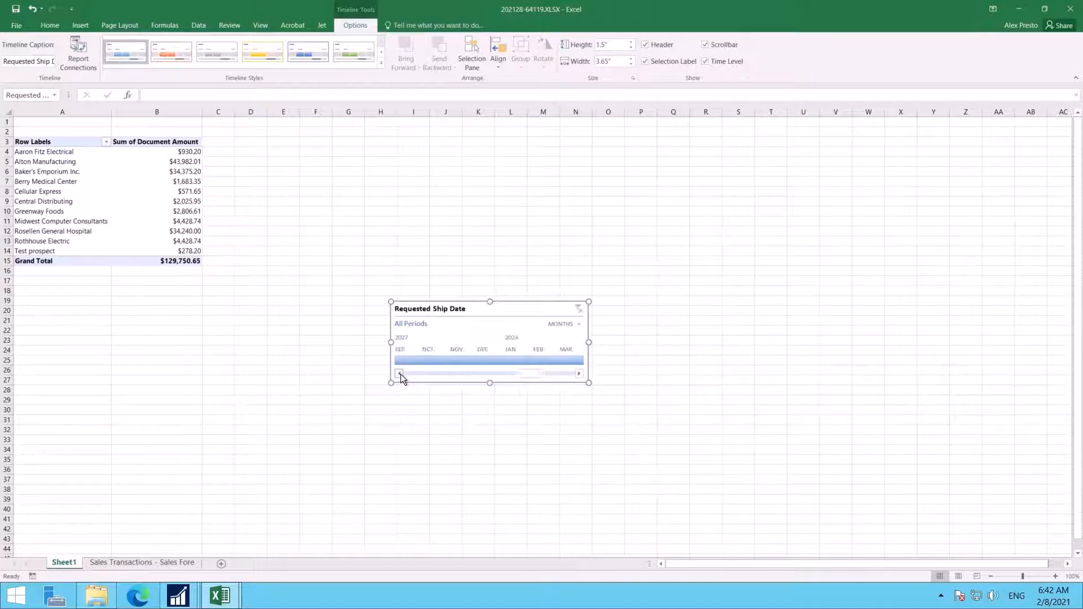
click(399, 373)
click(399, 373)
click(398, 373)
click(398, 373)
click(399, 374)
click(404, 359)
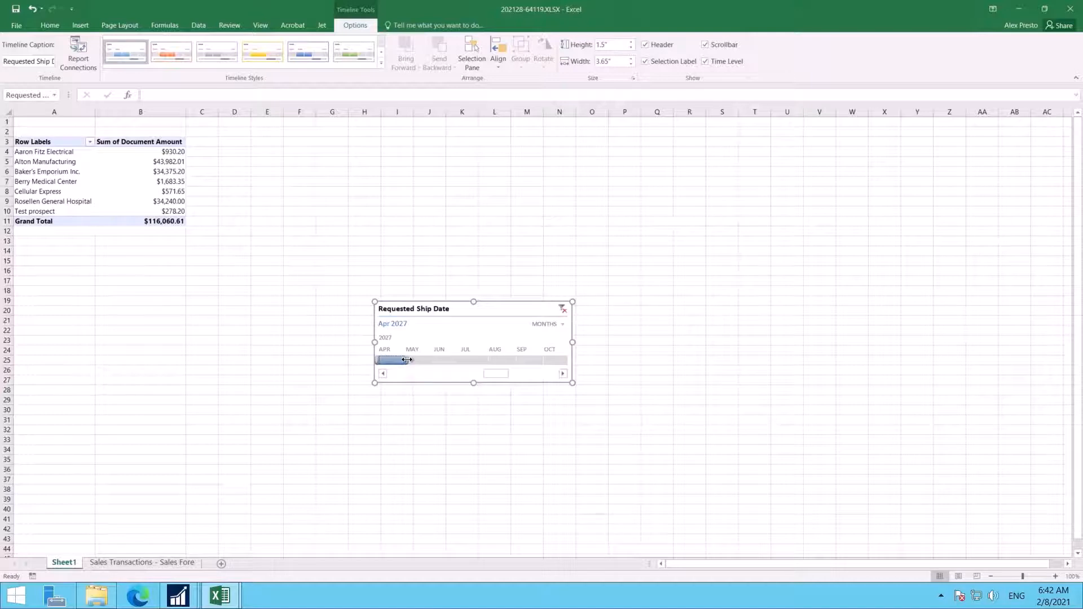
drag(405, 361, 453, 360)
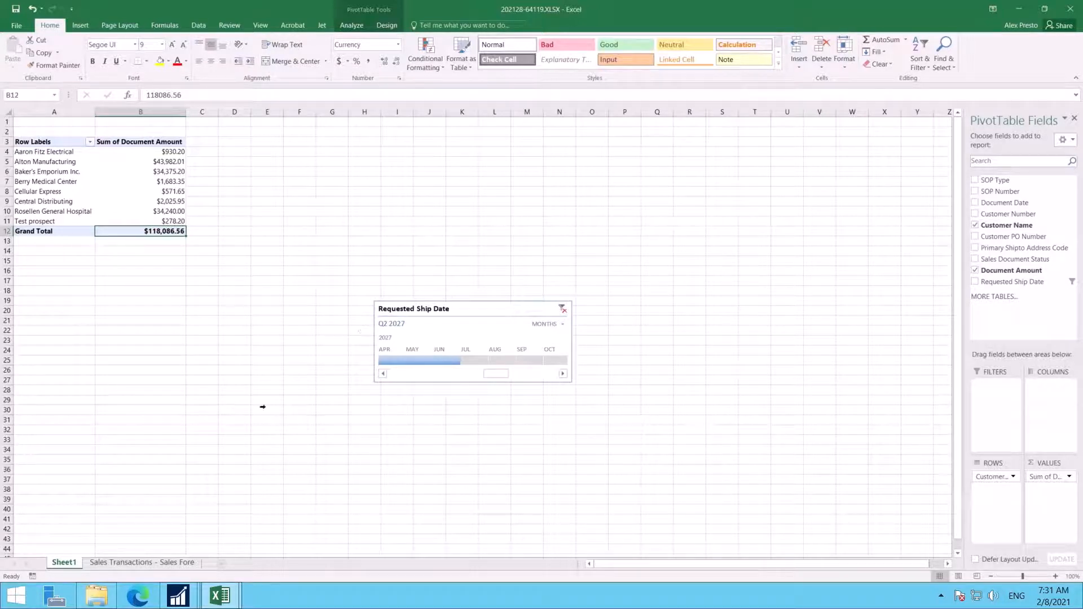
Minimize the exported workbook and switch to the open Sales Forecast.xlsx workbook.
click(1018, 9)
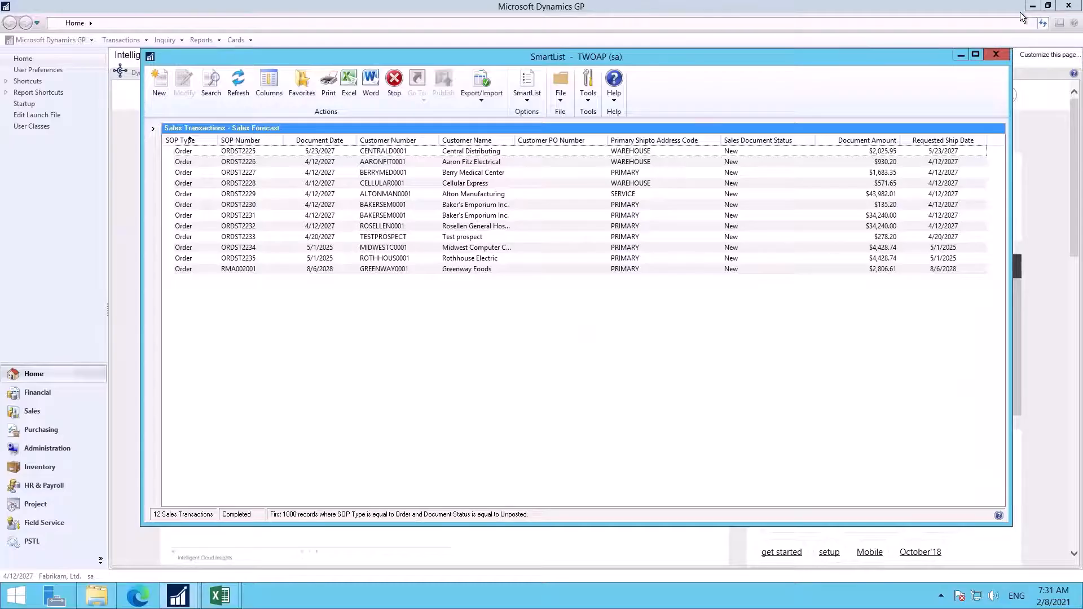
mouse_move(220, 593)
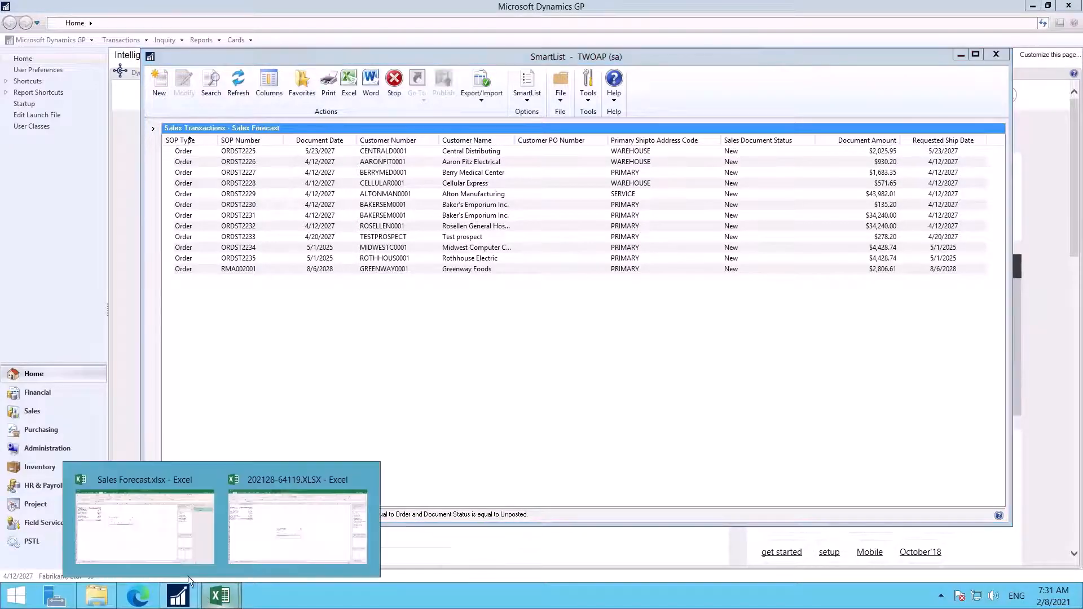
click(150, 540)
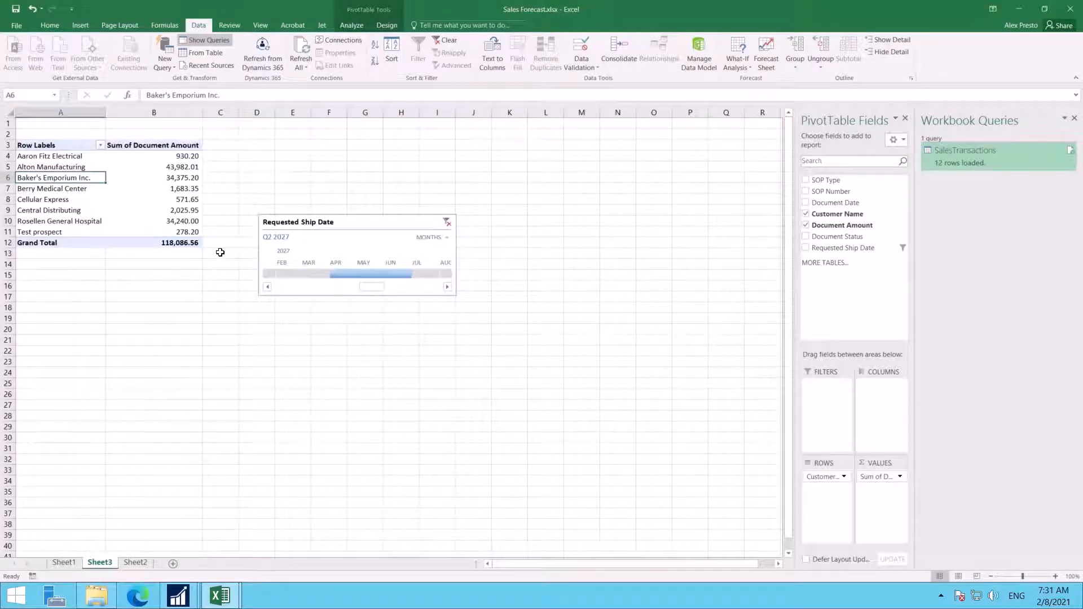
Display the workbook queries and open the SalesTransactions query in Power Query Editor.
mouse_move(188, 225)
click(200, 40)
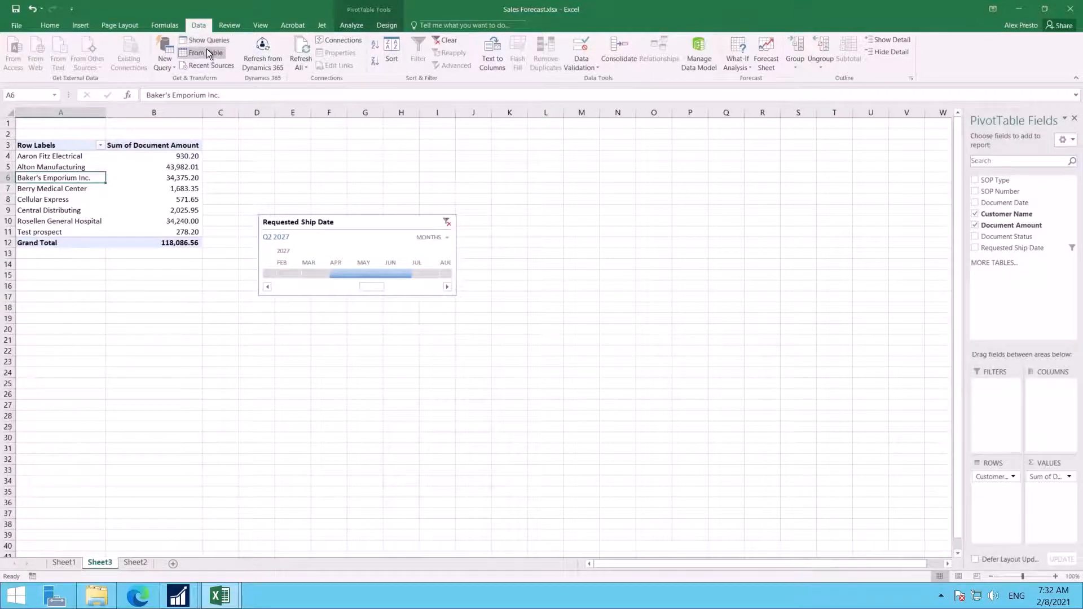
click(208, 41)
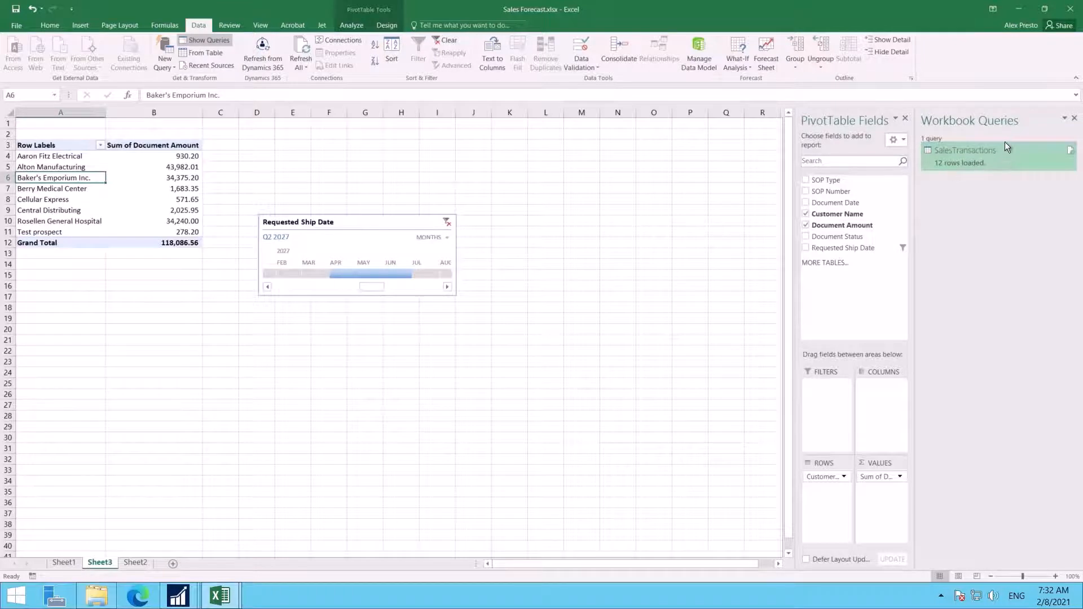
double_click(972, 161)
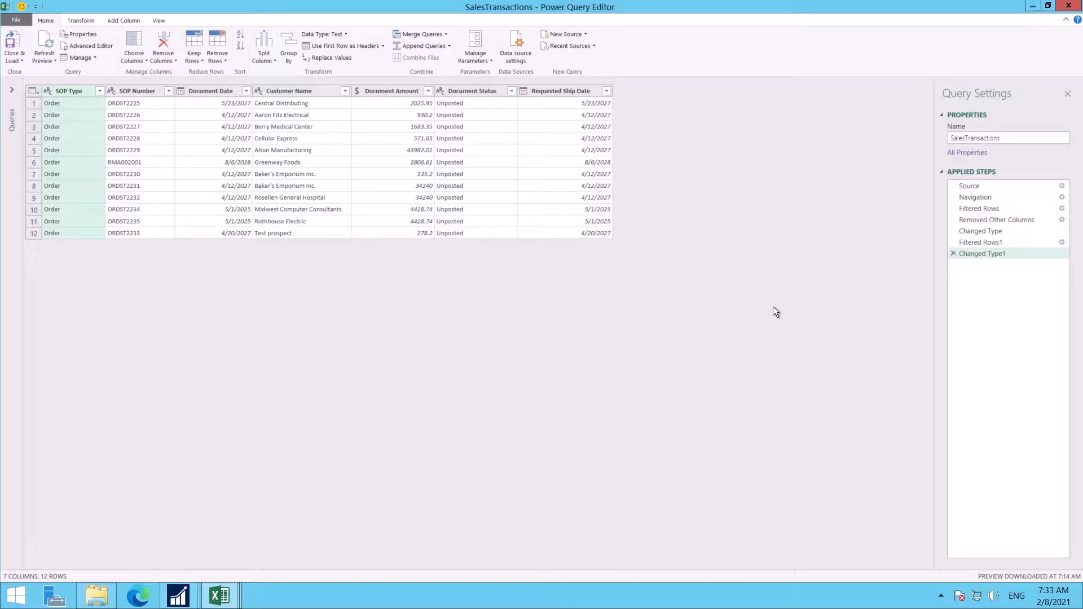
Review the query's applied steps Removed Other Columns and Navigation, and return to the final Changed Type1 step.
drag(973, 246, 982, 231)
click(992, 219)
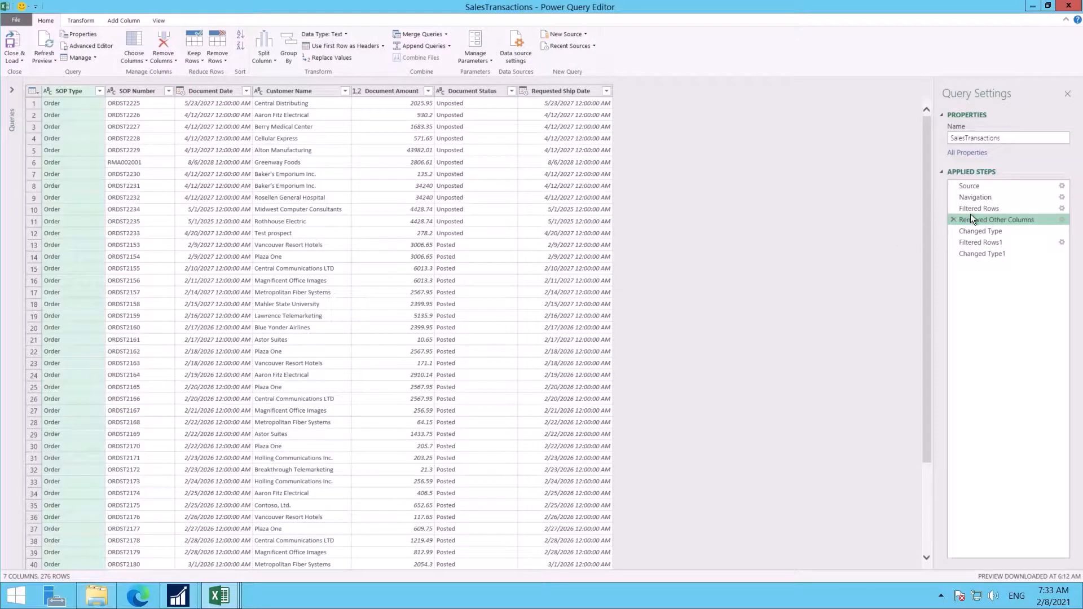
click(980, 198)
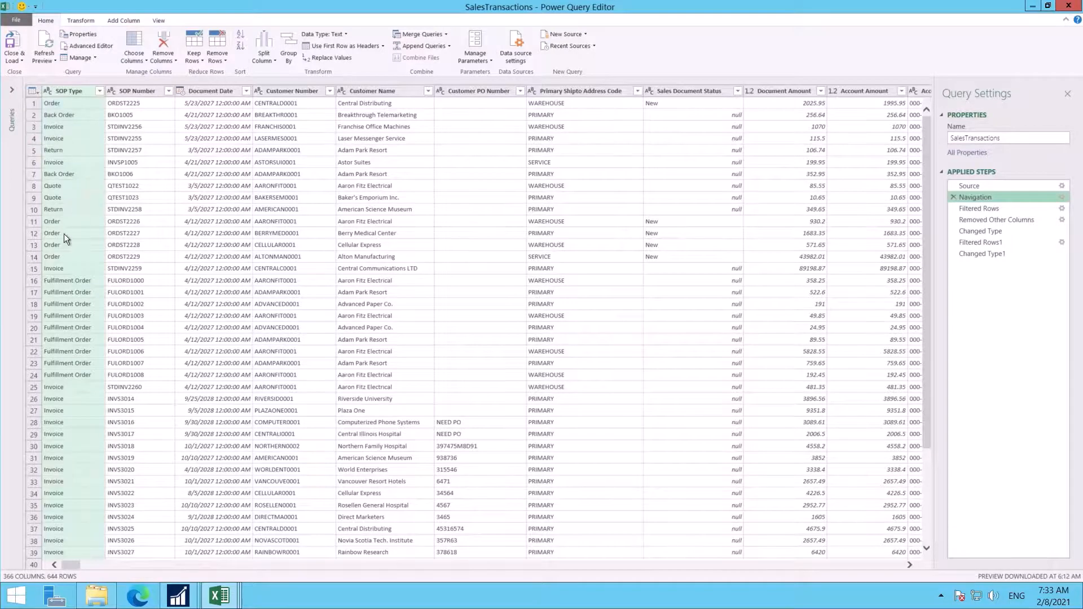
click(976, 255)
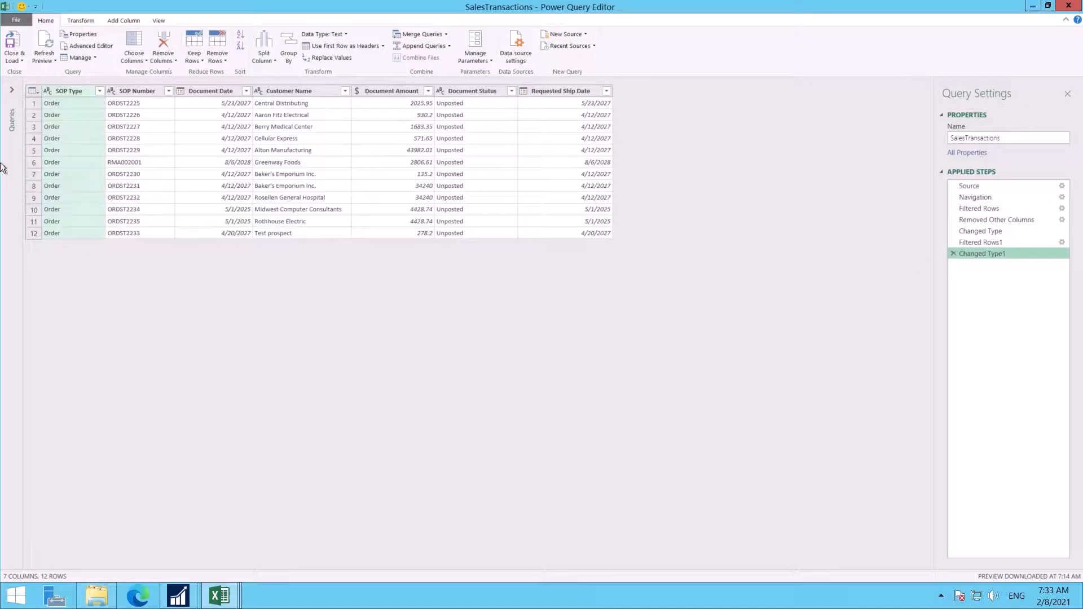
Close and load the SalesTransactions query, and return to the PivotTable on Sheet3.
click(13, 43)
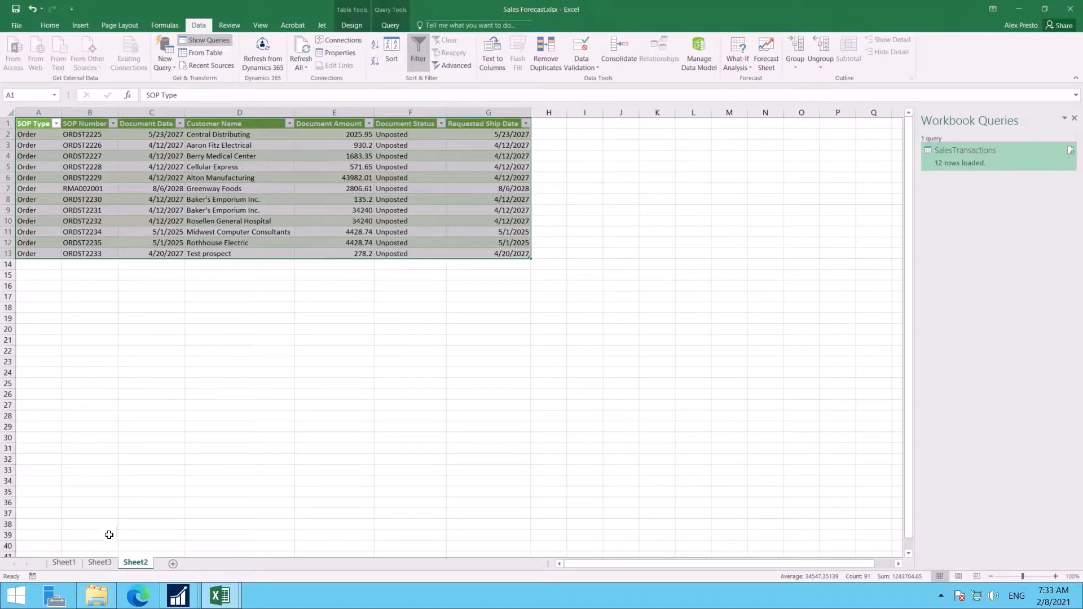
click(100, 562)
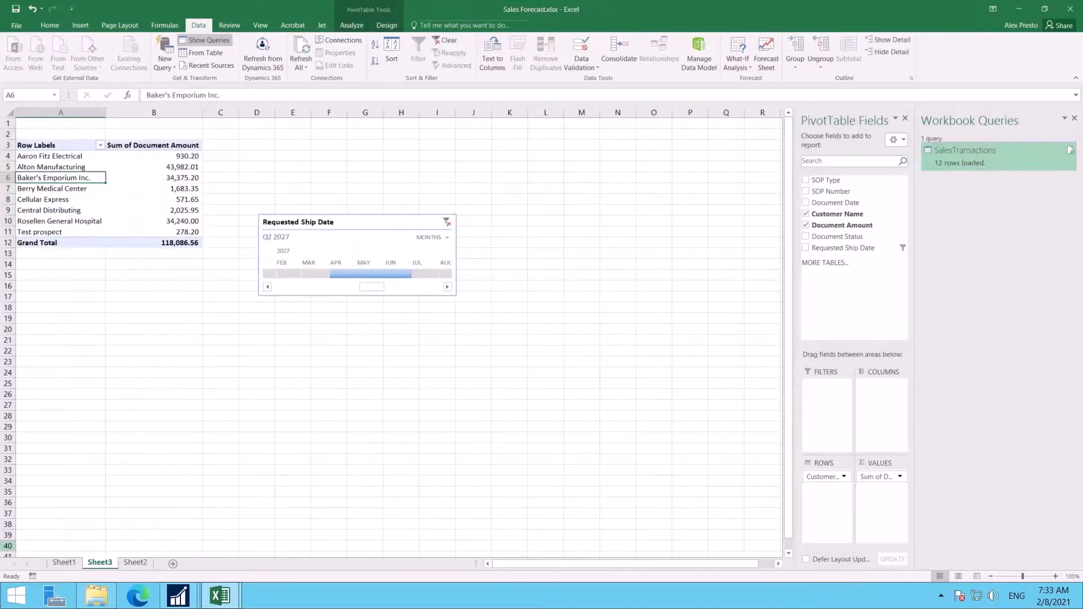